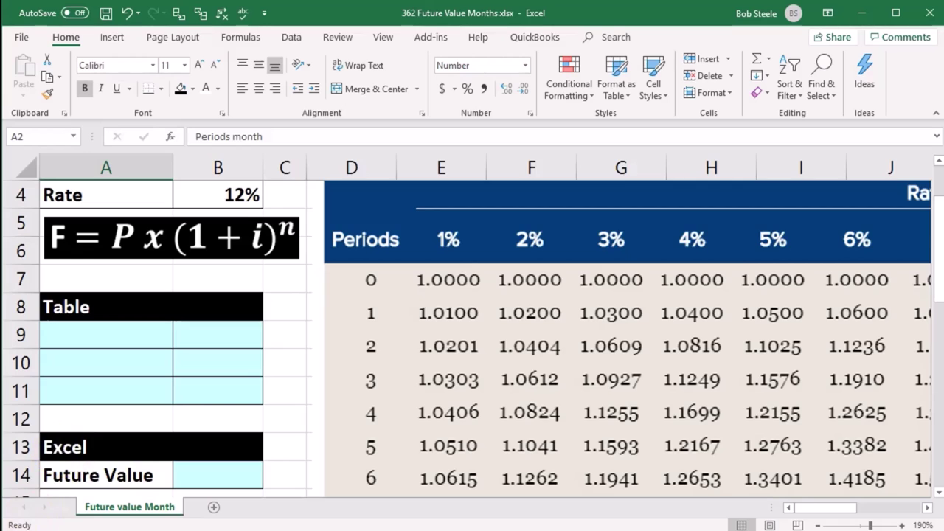
# Review the month periods, amount and annual rate in B2:B4 alongside the future value formula and factor table
pyautogui.scroll(-3, 115, 359)
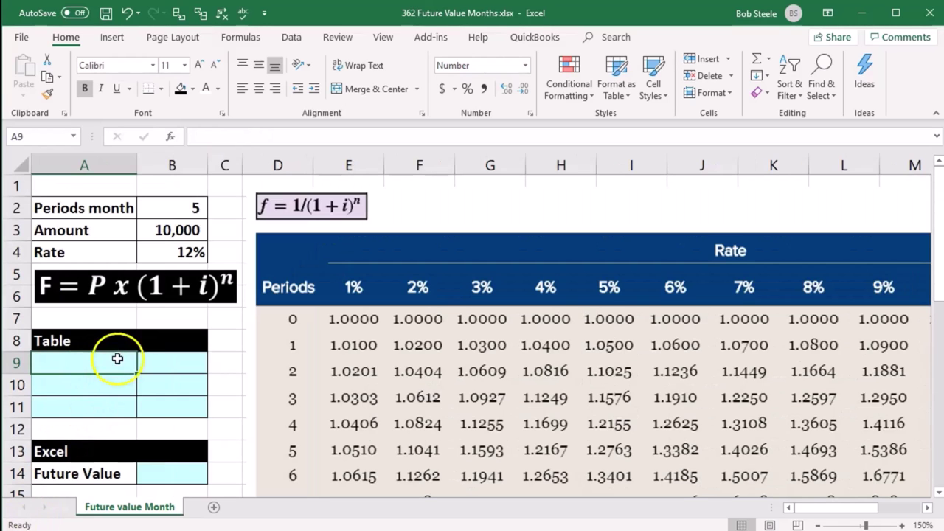
pyautogui.click(102, 287)
pyautogui.click(290, 318)
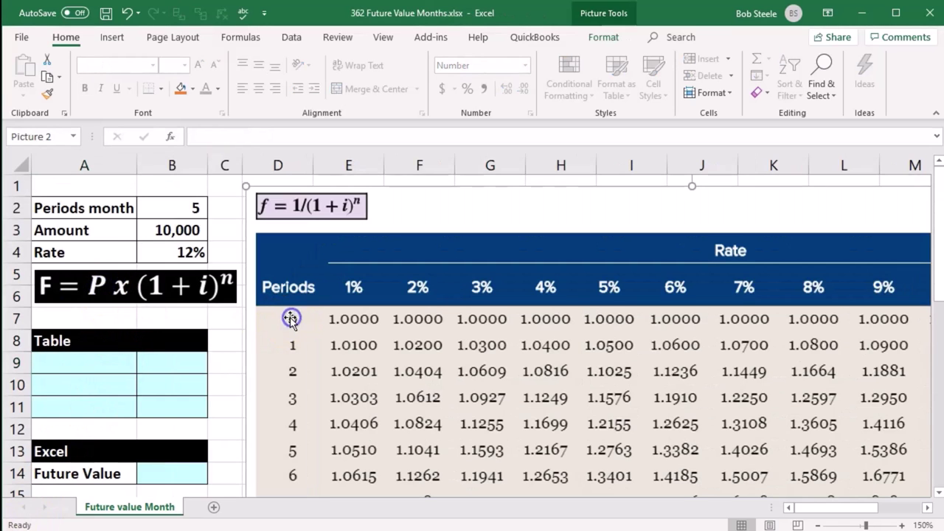
pyautogui.click(103, 363)
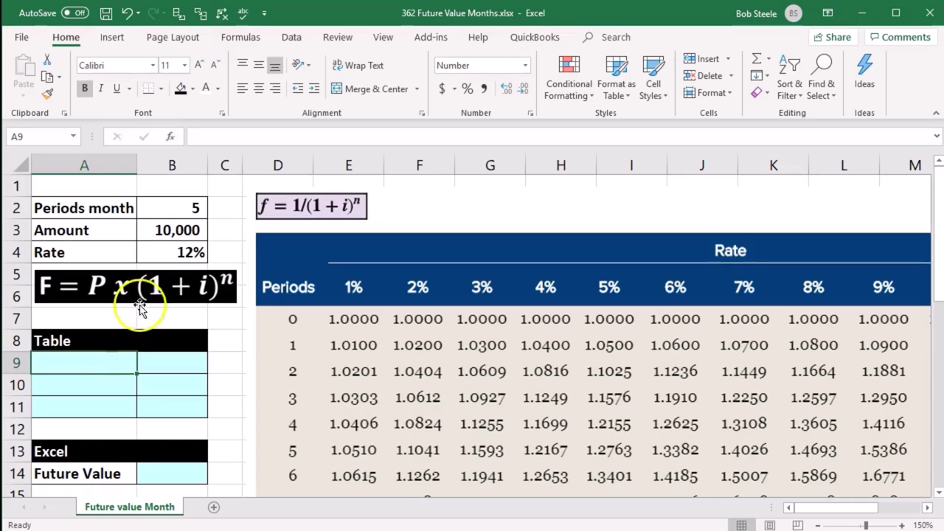
pyautogui.click(175, 209)
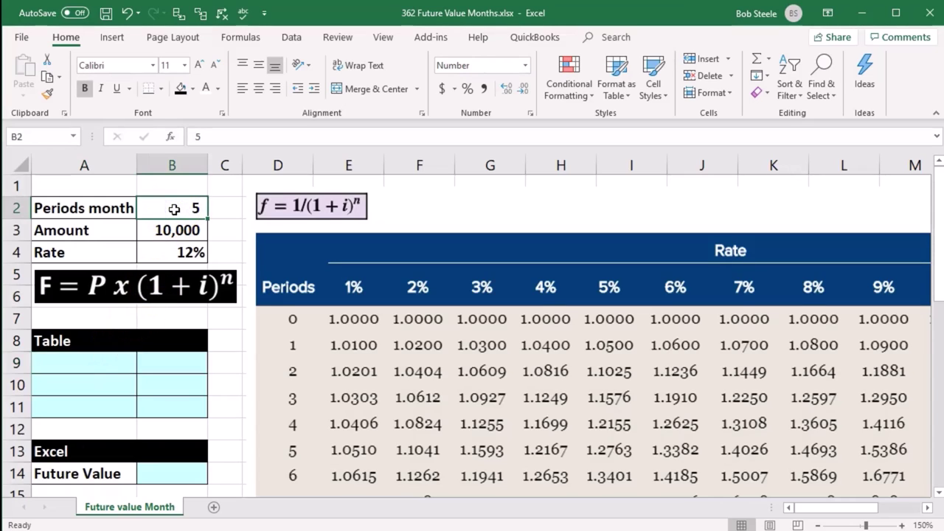
pyautogui.click(160, 251)
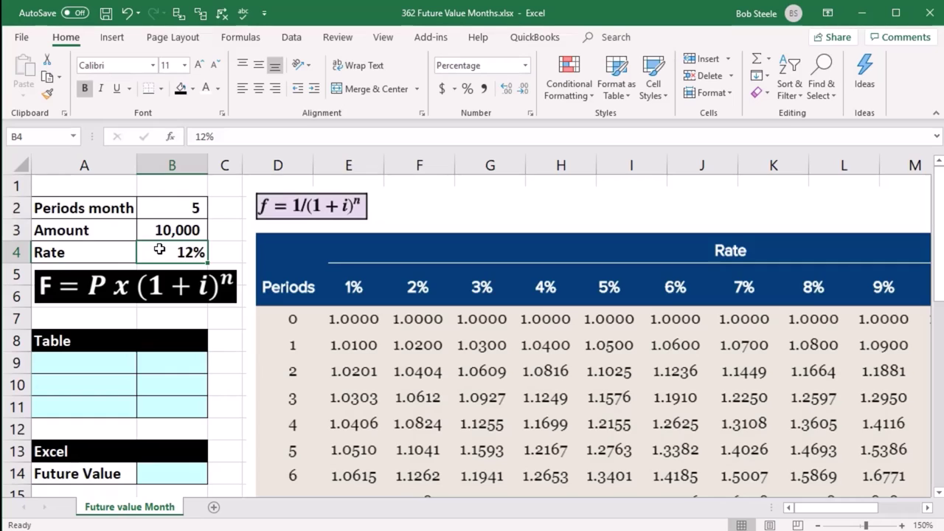
pyautogui.click(143, 207)
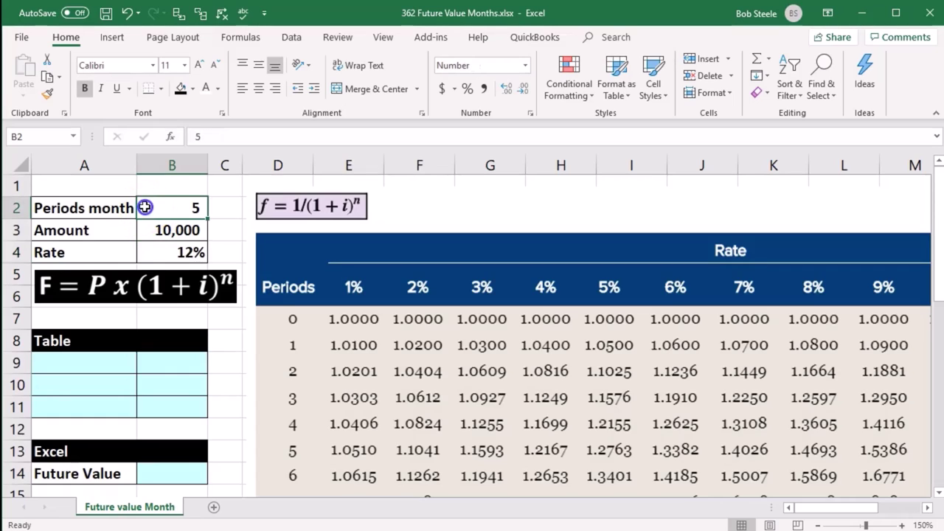
pyautogui.click(149, 246)
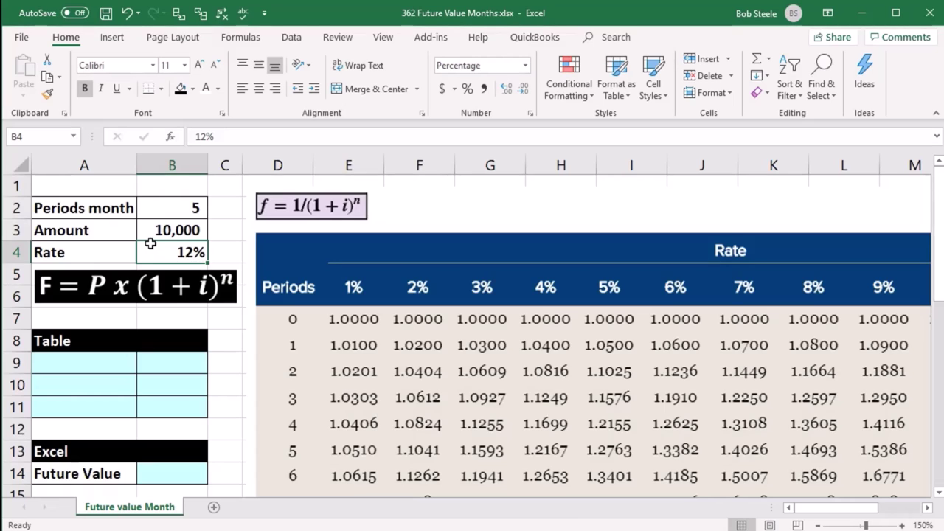
# Work out the monthly rate from the 12% annual rate in the Calculator, close it and consult the factor table
pyautogui.press('XF86Calculator')
pyautogui.write('12/1')
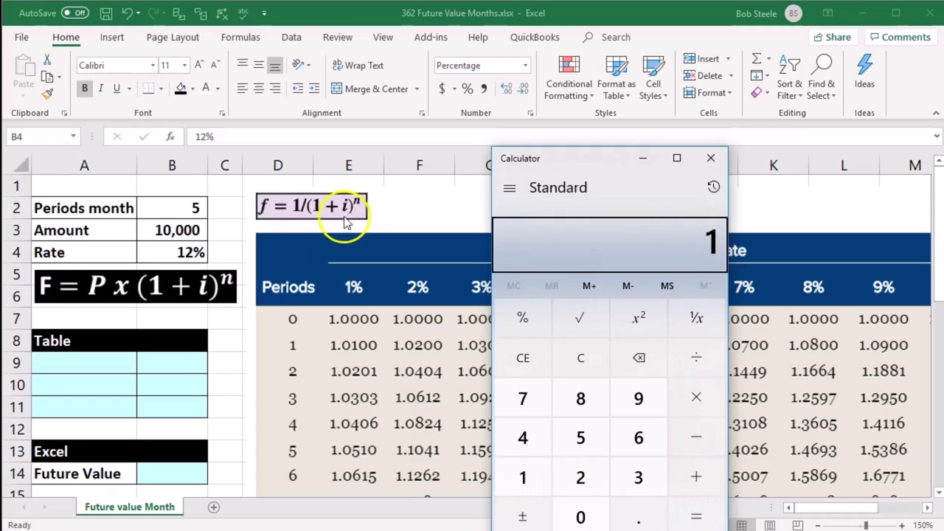
pyautogui.click(721, 162)
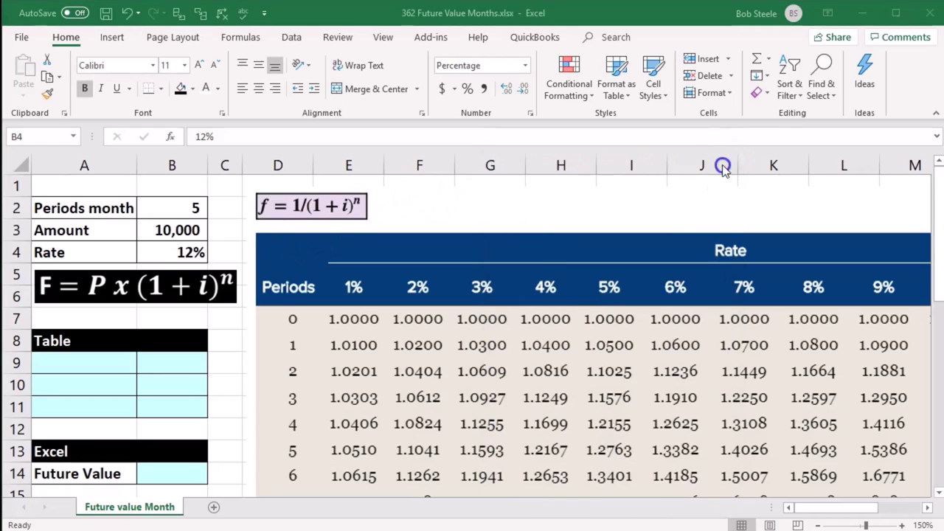
pyautogui.click(603, 342)
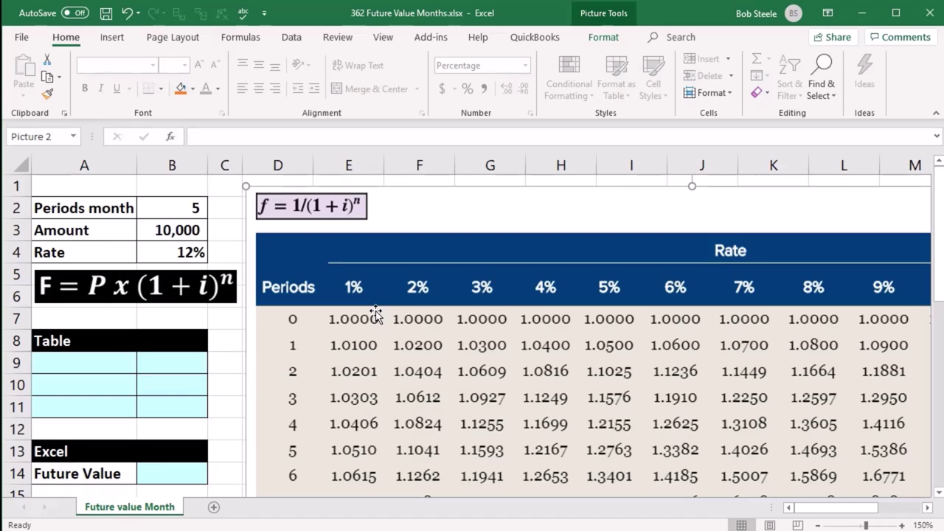
pyautogui.click(158, 380)
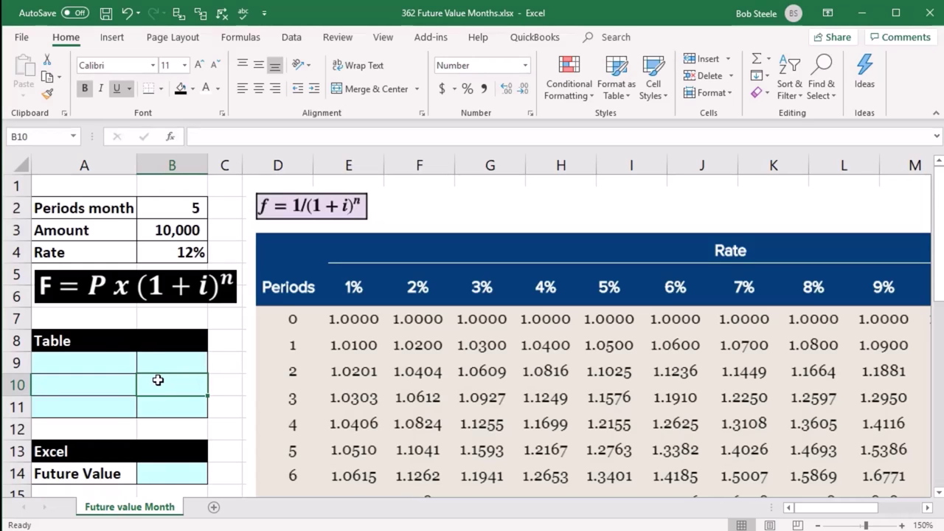
# Link cell A9 under the Table heading to the Amount label in A3
pyautogui.click(118, 364)
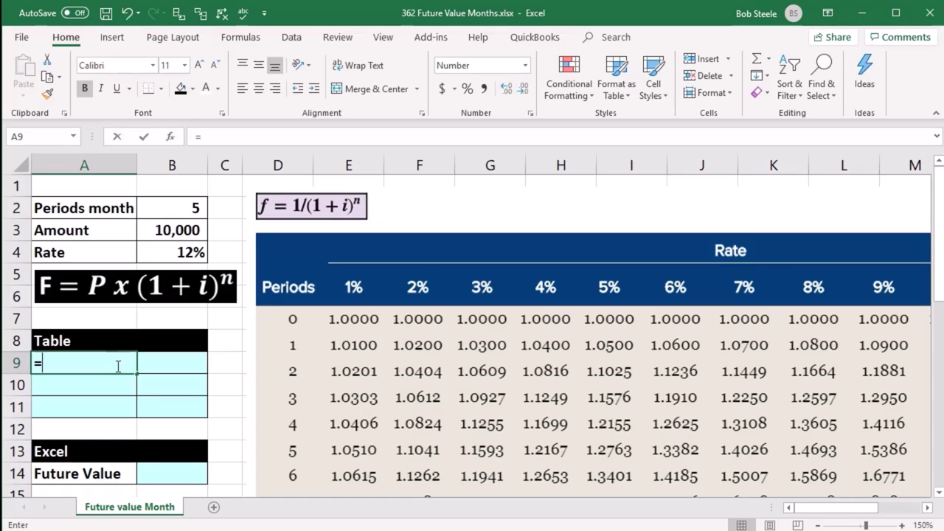
pyautogui.write('=')
pyautogui.press('Up')
pyautogui.press('Up')
pyautogui.press('Up')
pyautogui.press('Up')
pyautogui.press('Up')
pyautogui.press('Up')
pyautogui.press('Up')
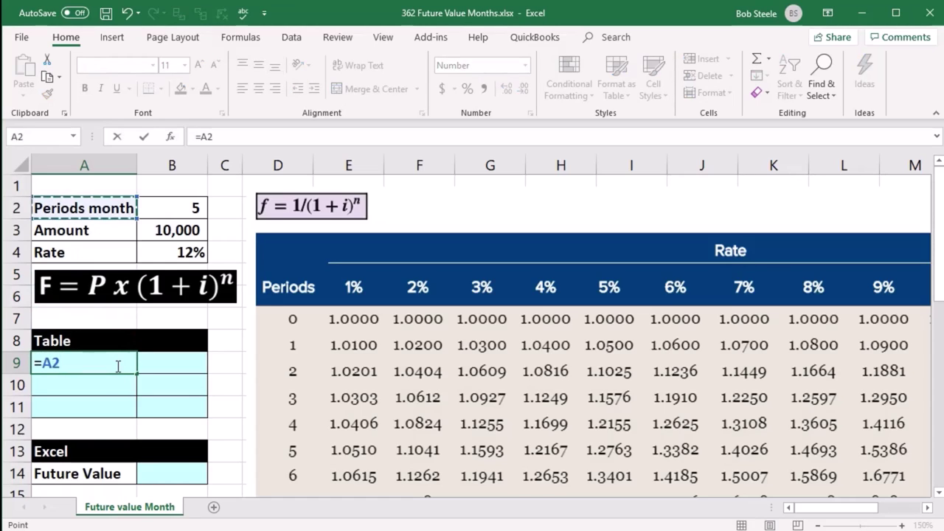
pyautogui.press('Down')
pyautogui.press('Tab')
# Link cell B9 to the amount in B3 with a cell reference formula
pyautogui.write('=')
pyautogui.press('Up')
pyautogui.press('Up')
pyautogui.press('Up')
pyautogui.press('Up')
pyautogui.press('Up')
pyautogui.press('Up')
pyautogui.press('Return')
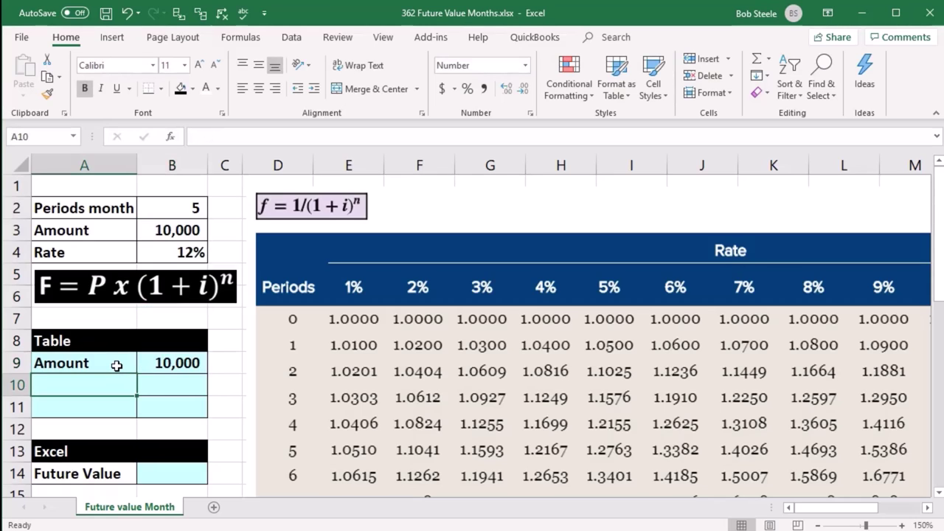
# Label A10 as "Table" and enter the 1%, five-period factor 1.0510 in B10
pyautogui.write('Table')
pyautogui.press('Tab')
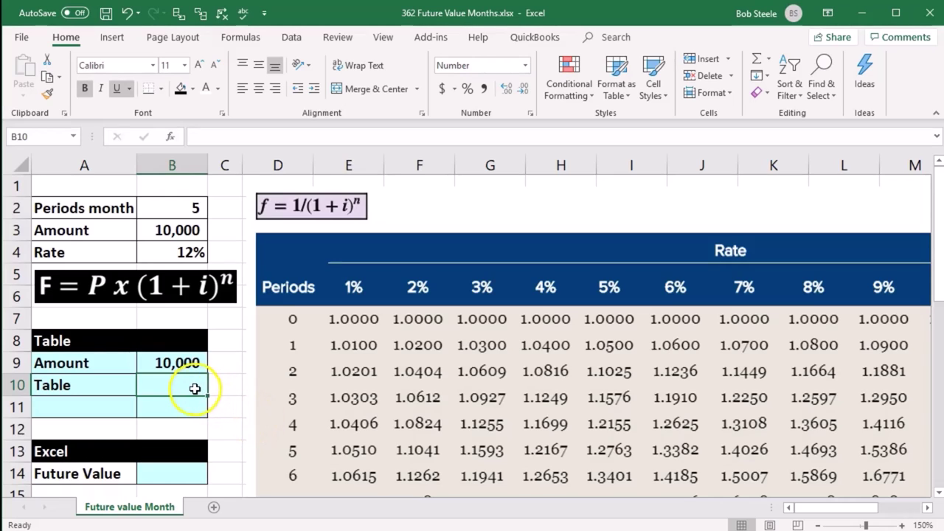
pyautogui.write('1.0510')
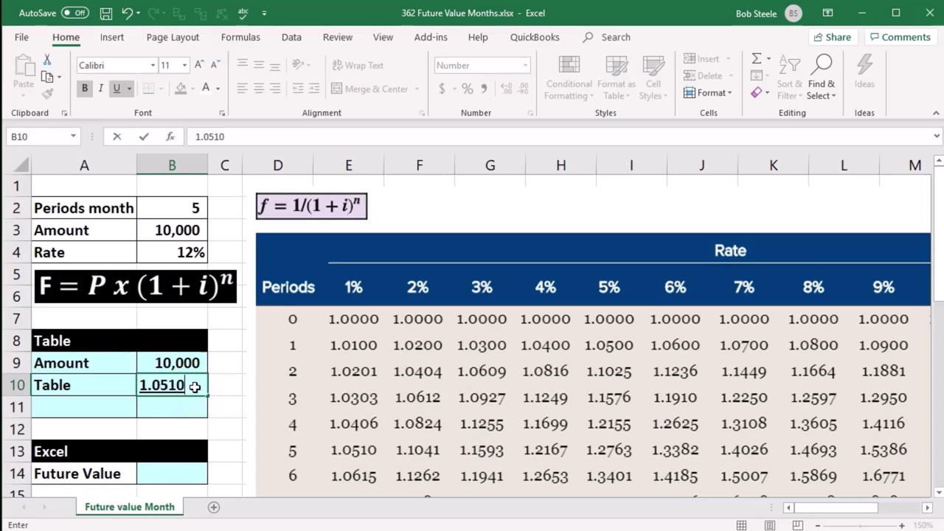
pyautogui.press('Return')
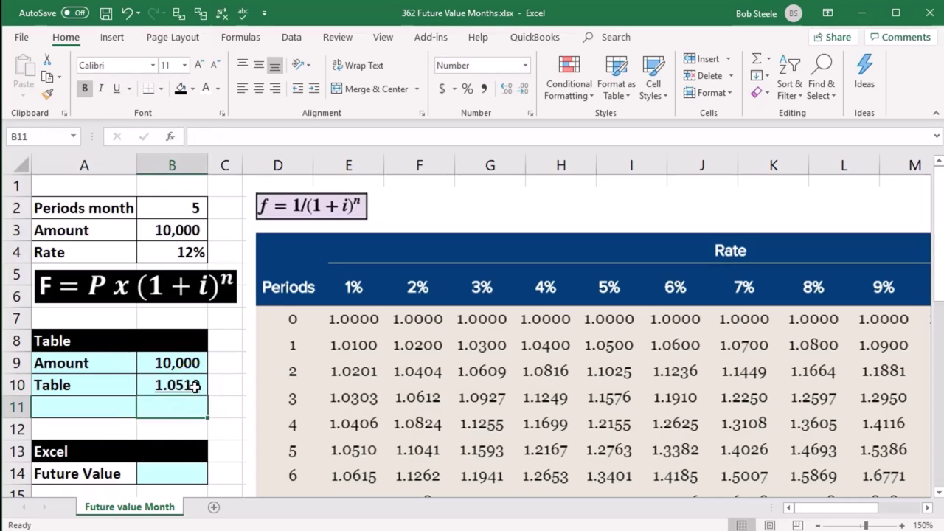
# Calculate B9 multiplied by B10 in cell B11 and label A11 as "Future value"
pyautogui.write('=')
pyautogui.press('Up')
pyautogui.press('Up')
pyautogui.write('*')
pyautogui.press('Up')
pyautogui.press('Return')
pyautogui.press('Up')
pyautogui.press('Left')
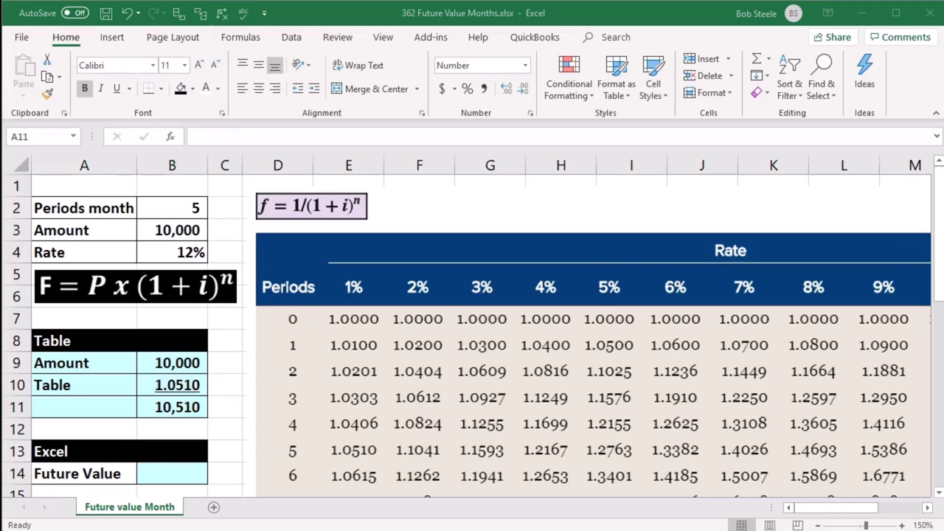
pyautogui.write('Future value')
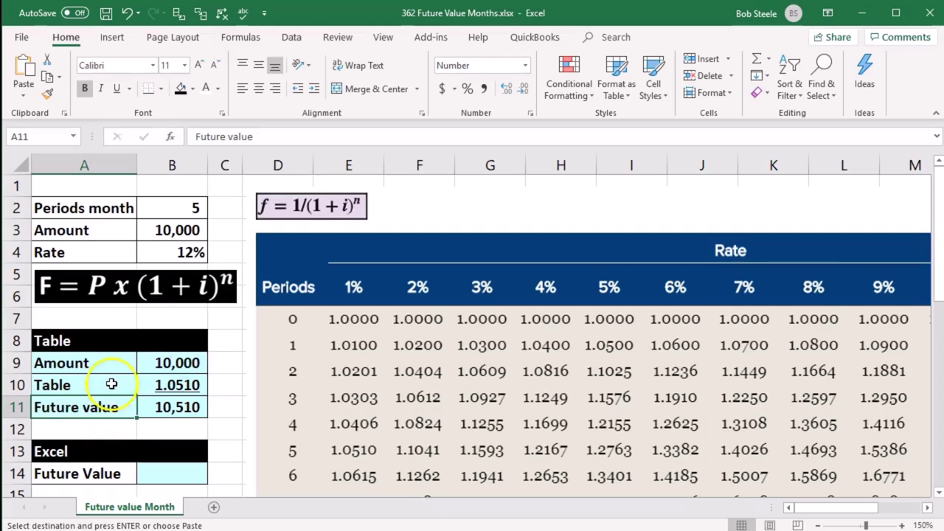
# Insert the FV function into cell B14 next to the Excel section's Future Value label
pyautogui.scroll(-1, 111, 384)
pyautogui.click(164, 405)
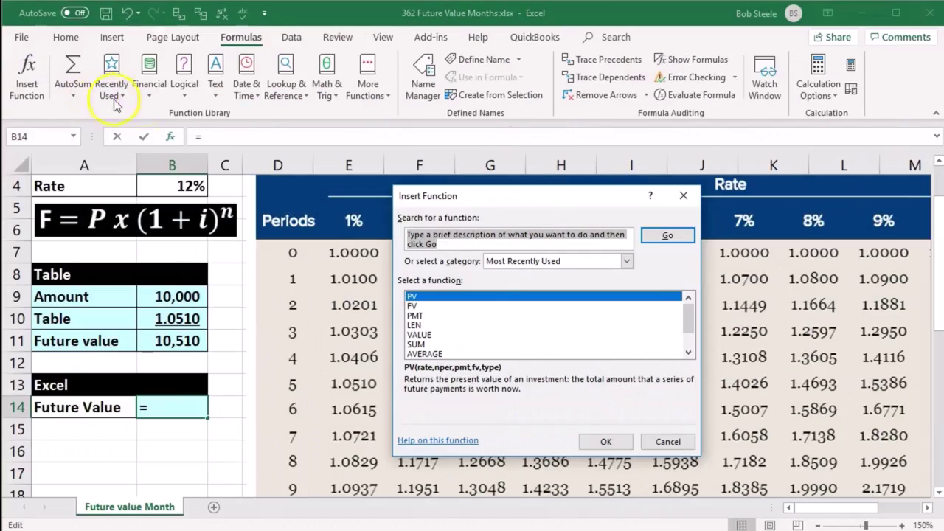
pyautogui.click(416, 306)
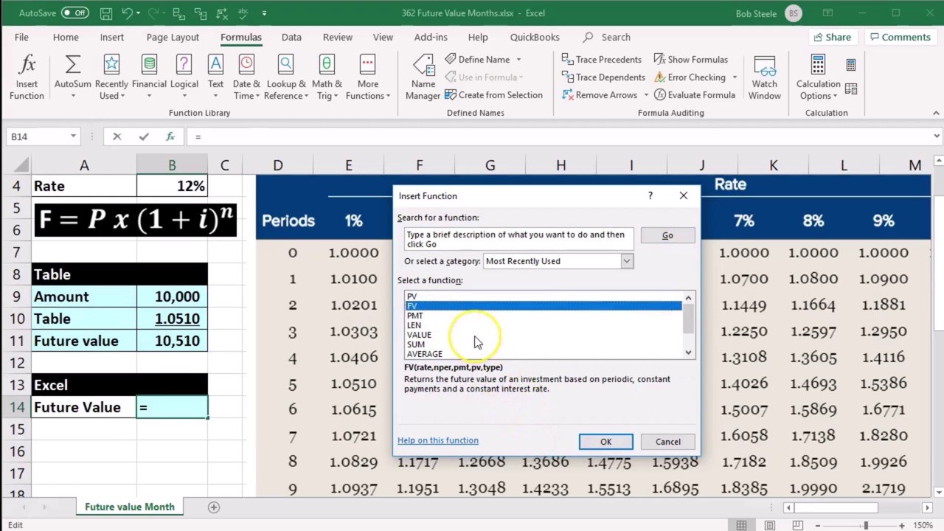
pyautogui.click(605, 442)
# Set the FV function's Rate argument to B4/12 and its Nper argument to B2
pyautogui.scroll(1, 146, 363)
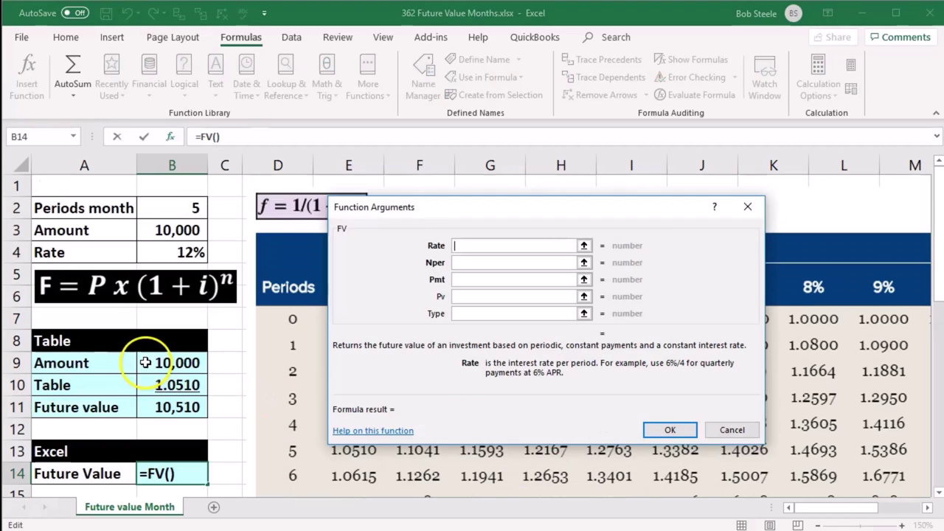
pyautogui.click(491, 245)
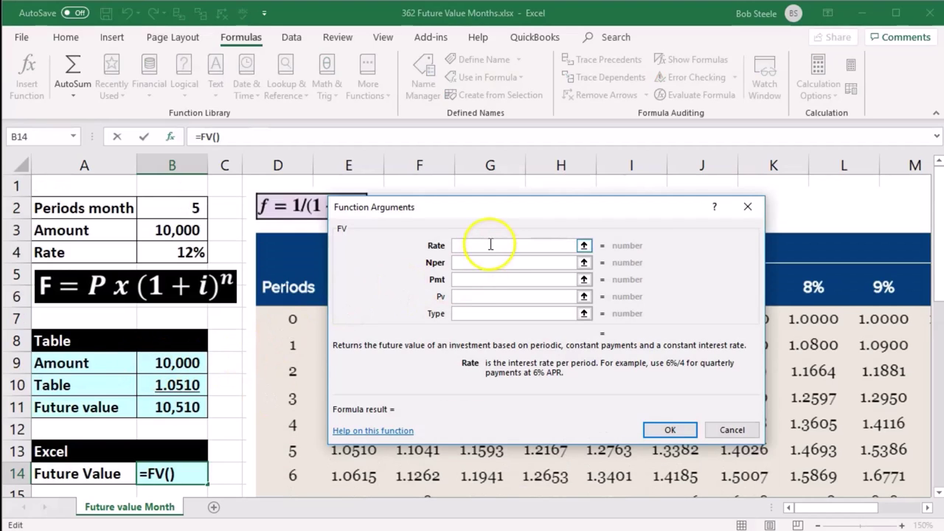
pyautogui.click(198, 248)
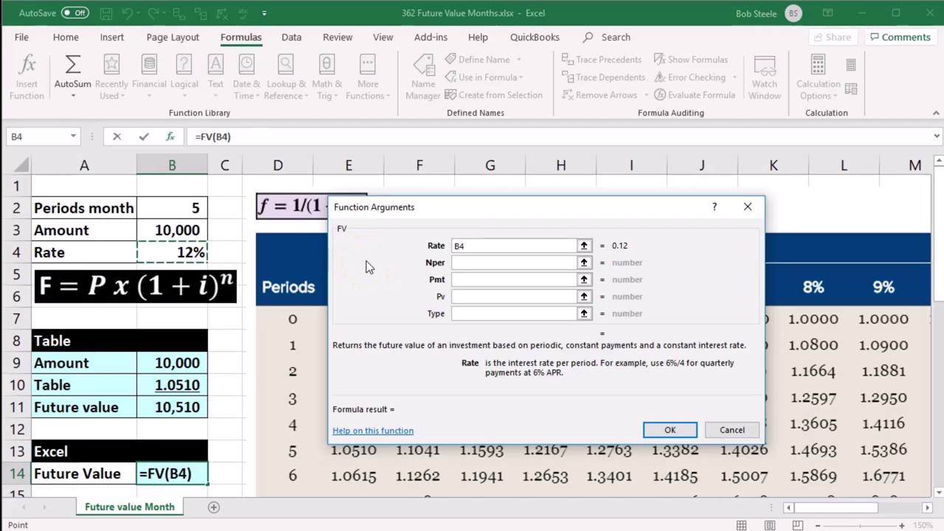
pyautogui.write('/12')
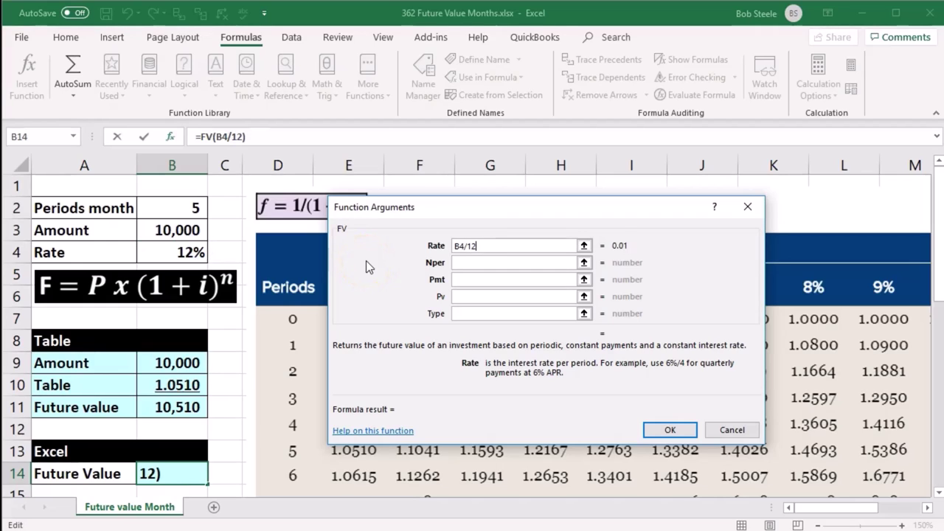
pyautogui.click(473, 262)
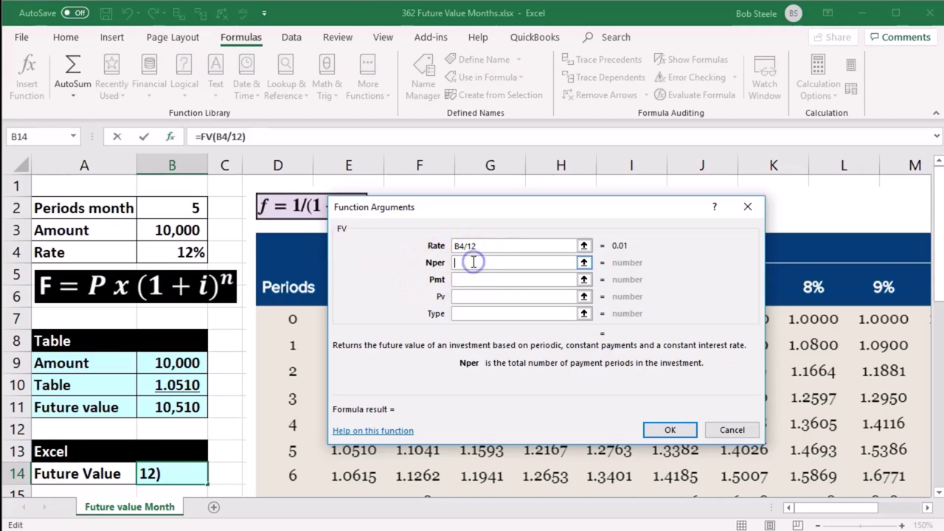
pyautogui.click(178, 204)
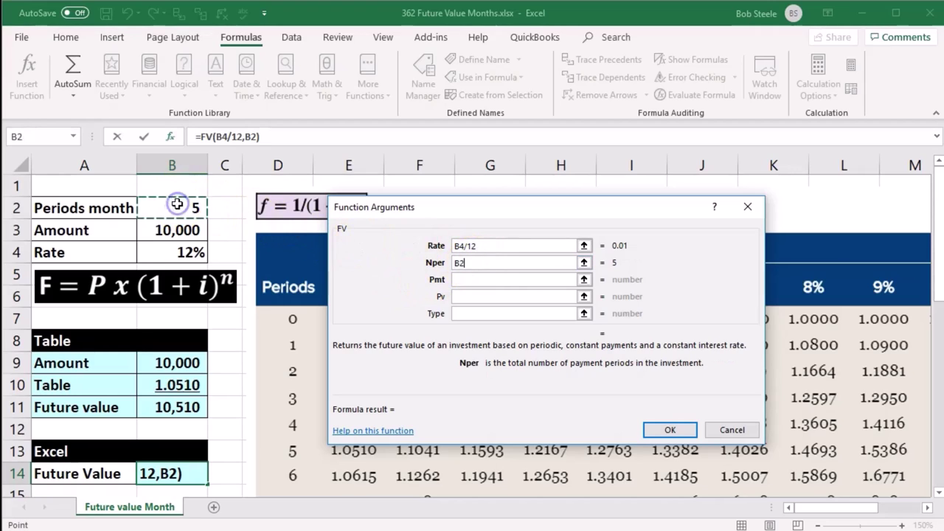
# Set the FV function's Pmt to 0 and Pv to B3, and confirm the formula
pyautogui.click(456, 280)
pyautogui.write('0')
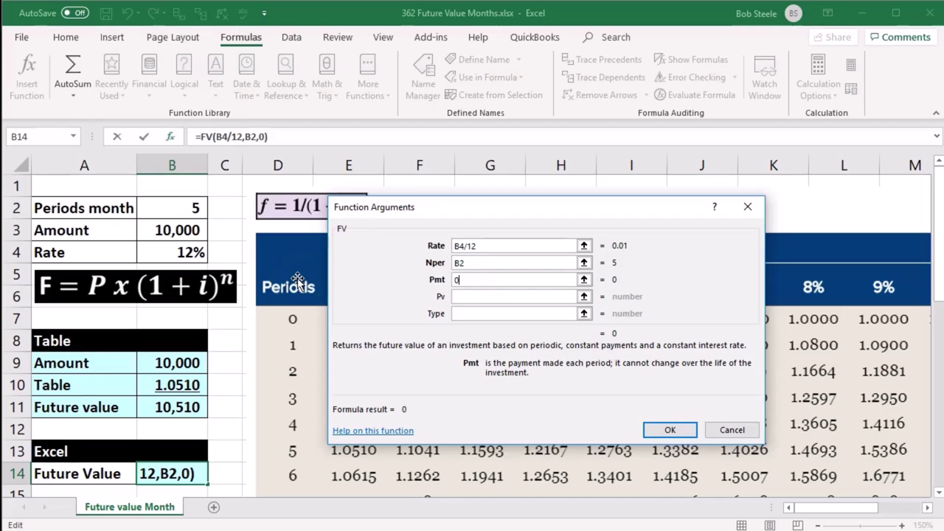
pyautogui.click(480, 299)
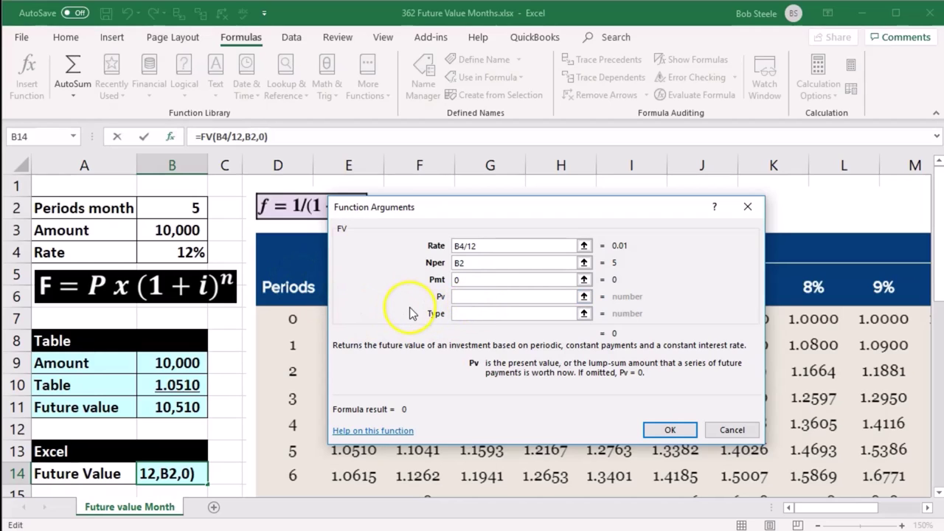
pyautogui.click(197, 230)
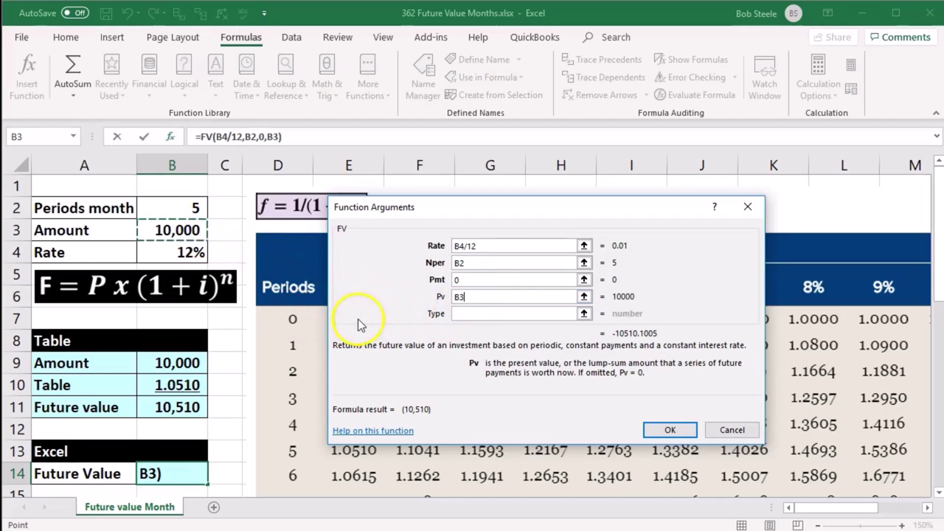
pyautogui.click(664, 431)
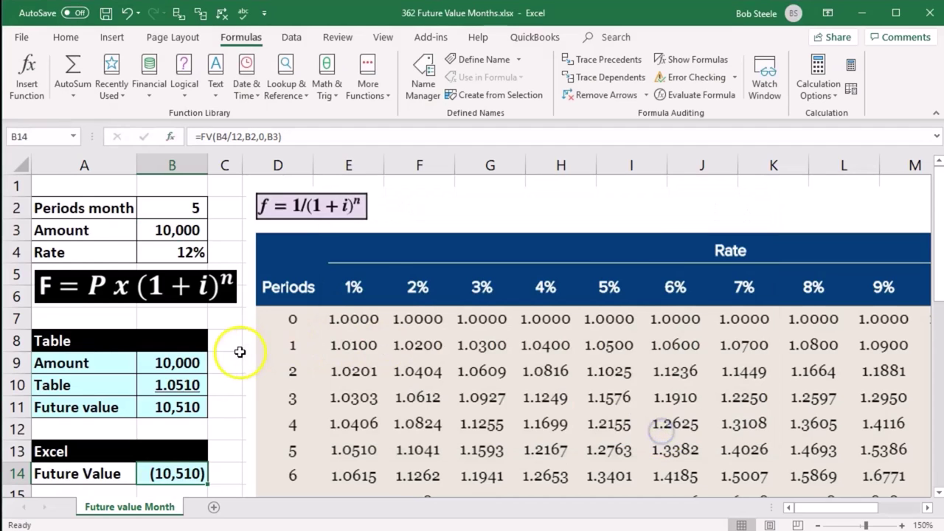
# Negate the formula in B14 so that it reads =-FV(B4/12,B2,0,B3)
pyautogui.scroll(-1, 242, 354)
pyautogui.doubleClick(148, 408)
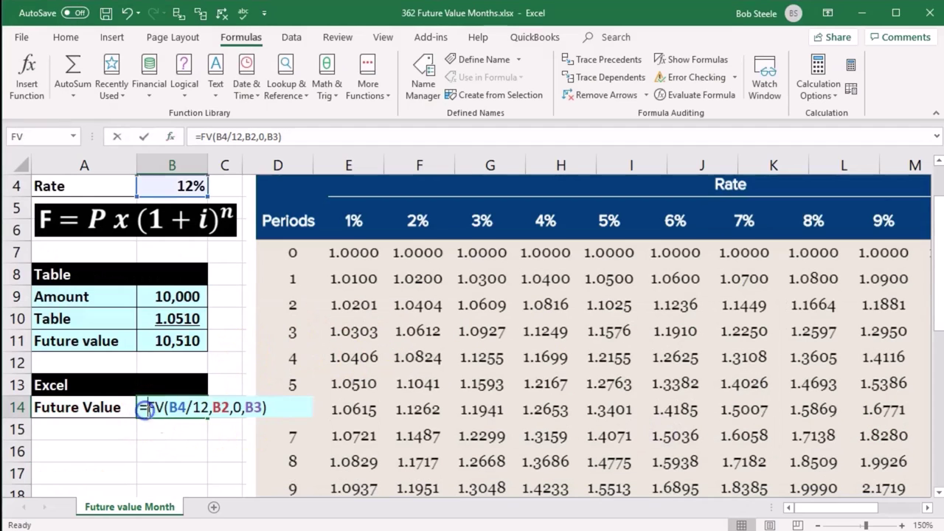
pyautogui.write('-')
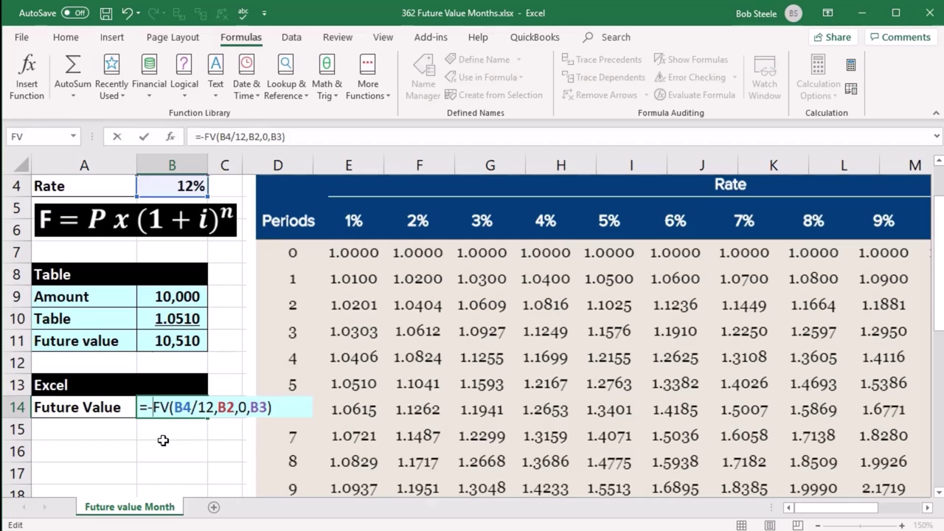
pyautogui.press('Return')
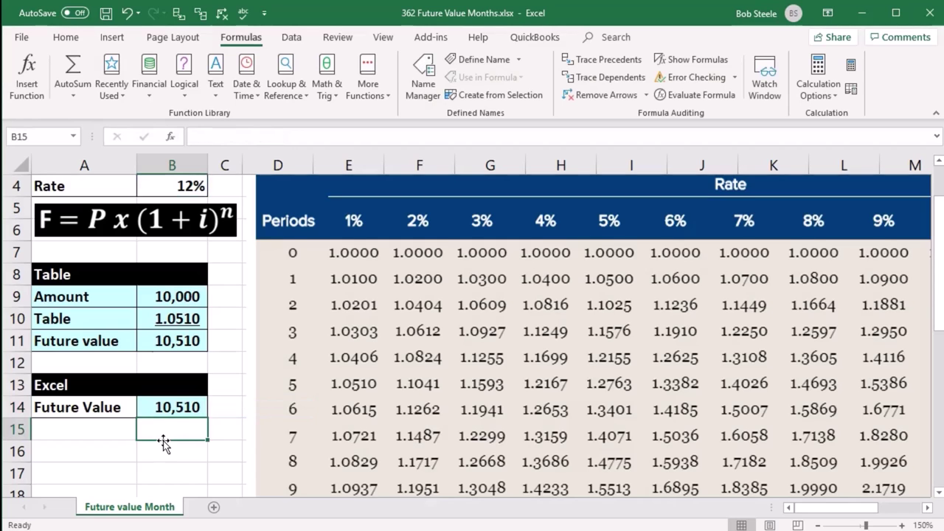
pyautogui.scroll(-1, 163, 442)
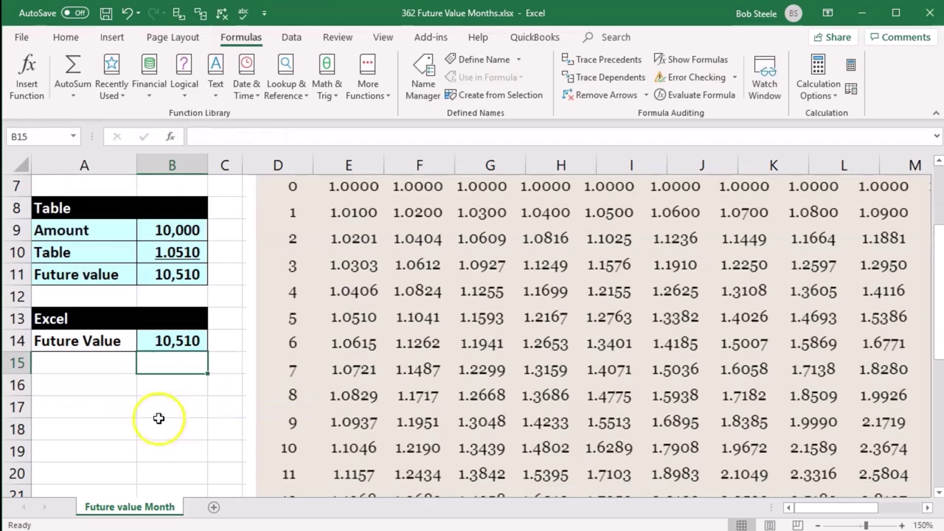
# Open the future value formula in B14 and examine its leading minus sign and its Rate argument against the rate input in B4
pyautogui.doubleClick(160, 346)
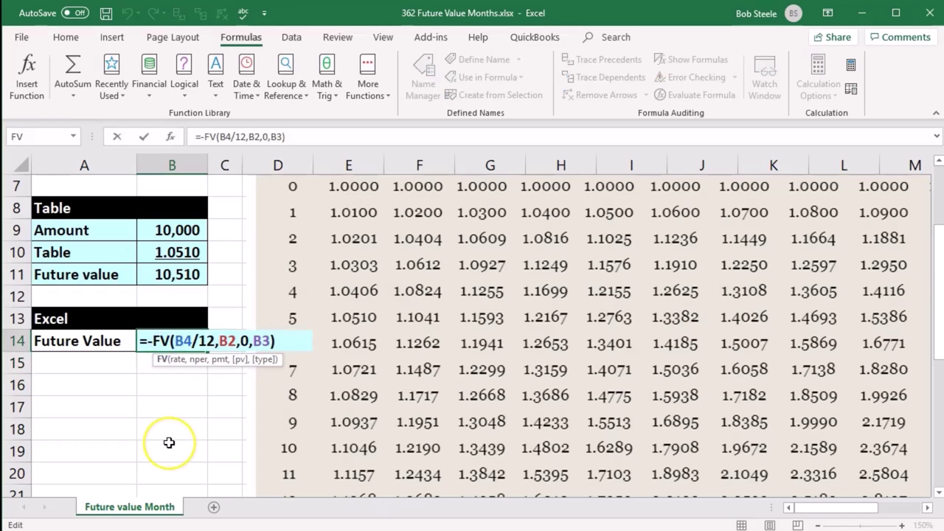
pyautogui.press('Left')
pyautogui.press('Left')
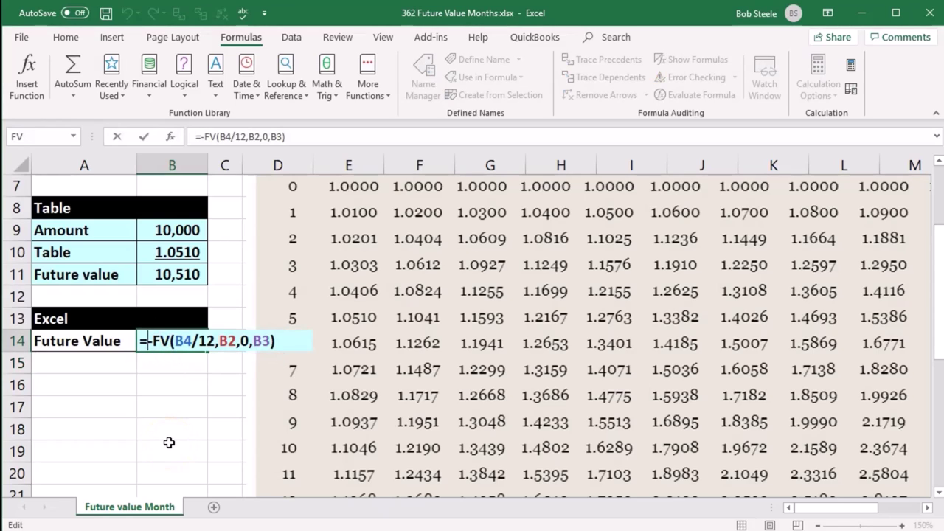
pyautogui.press('Right')
pyautogui.press('Right')
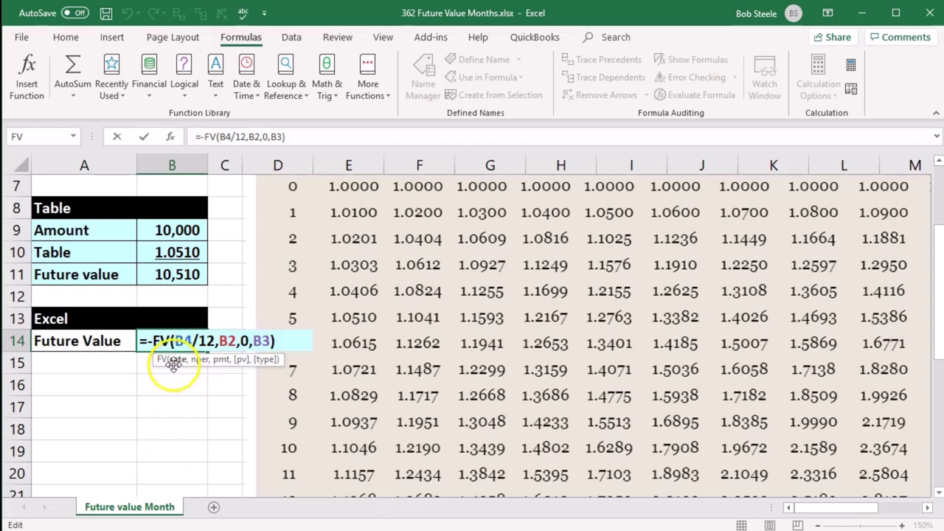
pyautogui.scroll(2, 131, 430)
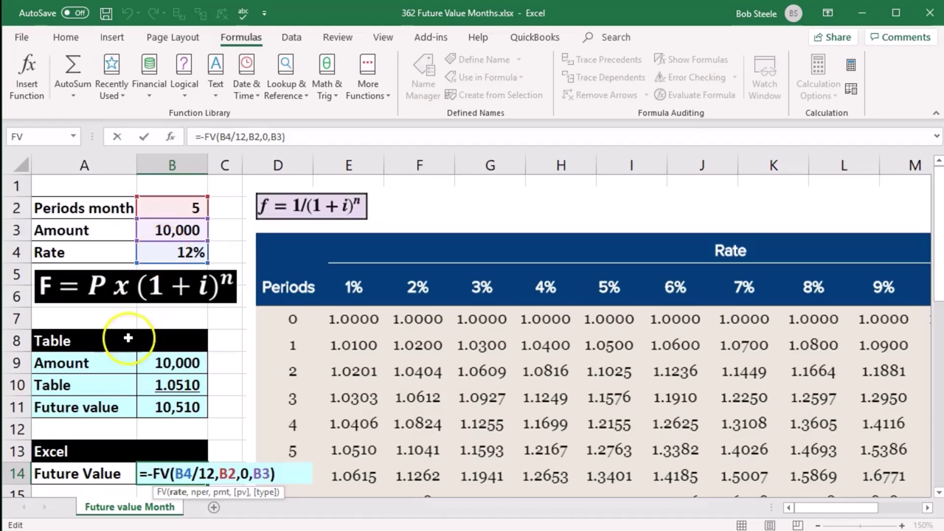
pyautogui.scroll(-2, 130, 332)
pyautogui.scroll(-1, 127, 342)
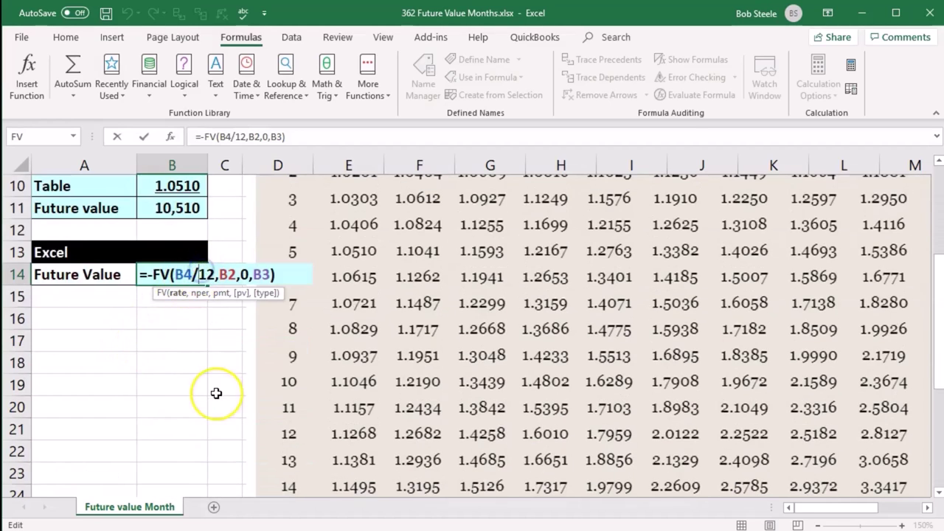
pyautogui.press('Right')
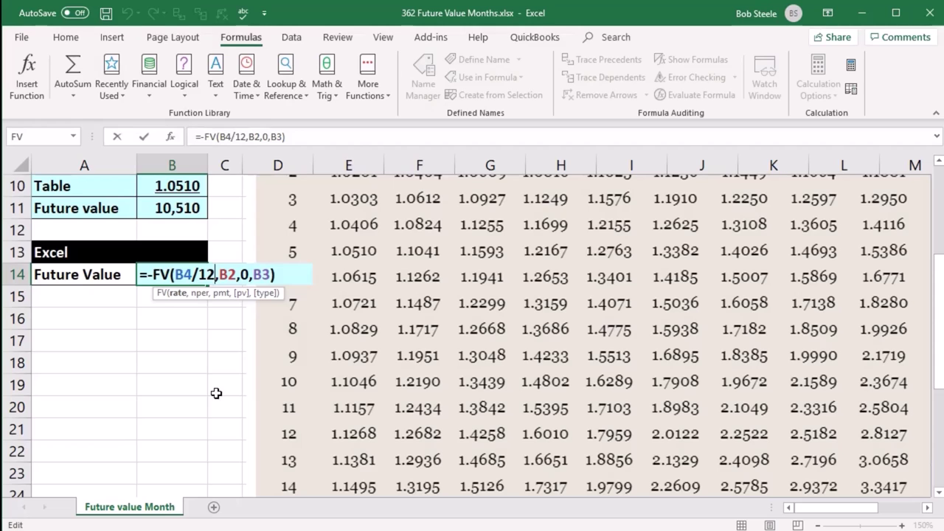
# Review the Nper, Pmt and Pv arguments of the B14 formula against the periods and amount inputs, and leave the formula
pyautogui.press('Right')
pyautogui.press('Right')
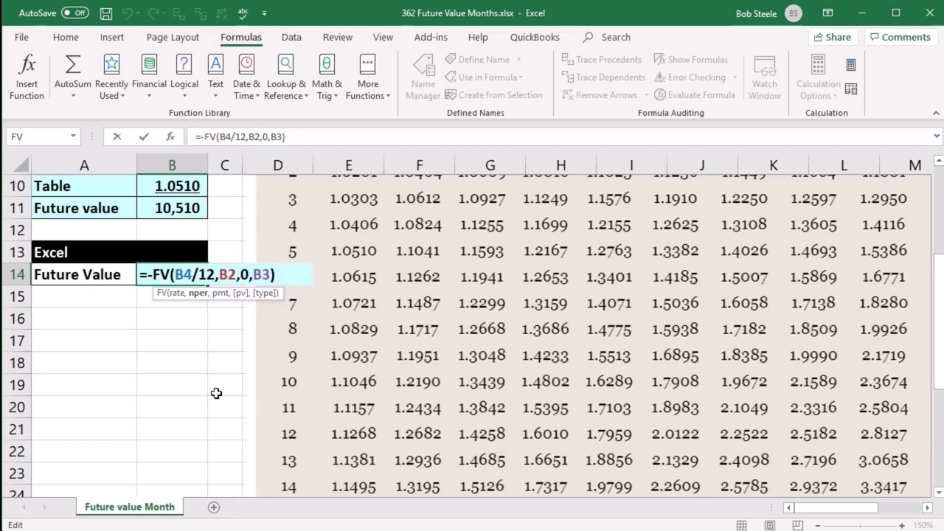
pyautogui.scroll(3, 126, 418)
pyautogui.scroll(-1, 124, 363)
pyautogui.scroll(-1, 124, 363)
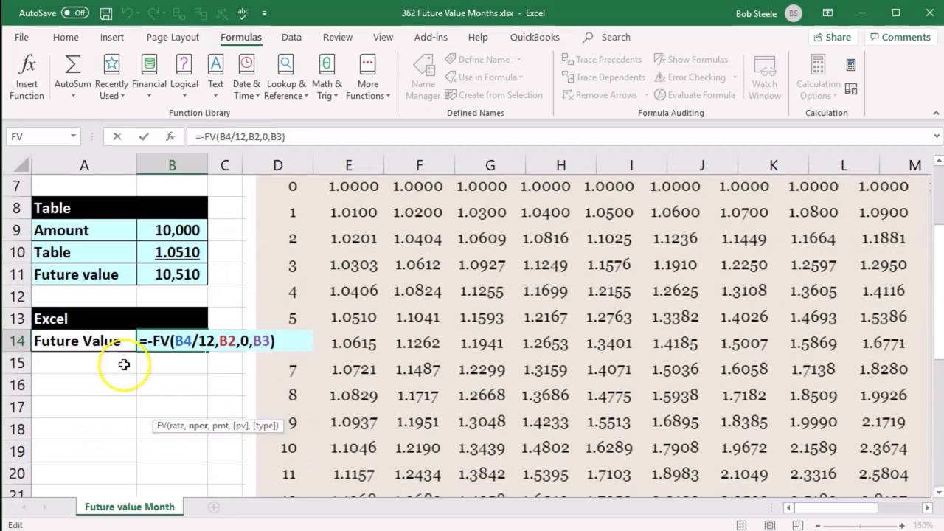
pyautogui.press('Right')
pyautogui.press('Right')
pyautogui.press('Right')
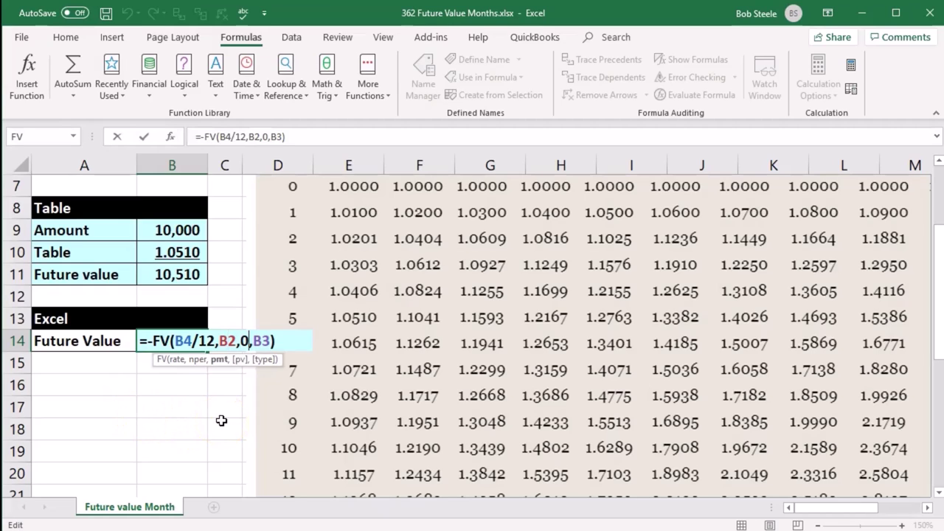
pyautogui.press('Right')
pyautogui.press('Right')
pyautogui.scroll(2, 148, 439)
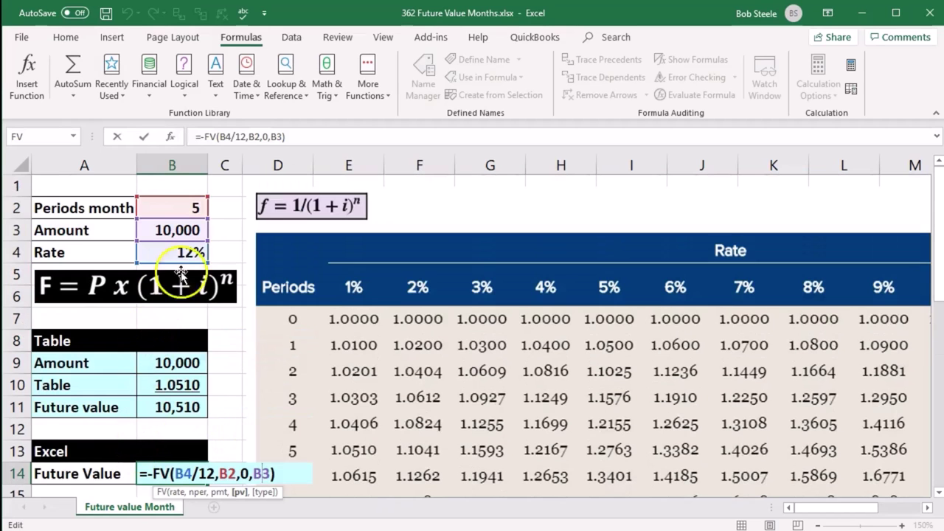
pyautogui.scroll(-2, 111, 406)
pyautogui.press('Return')
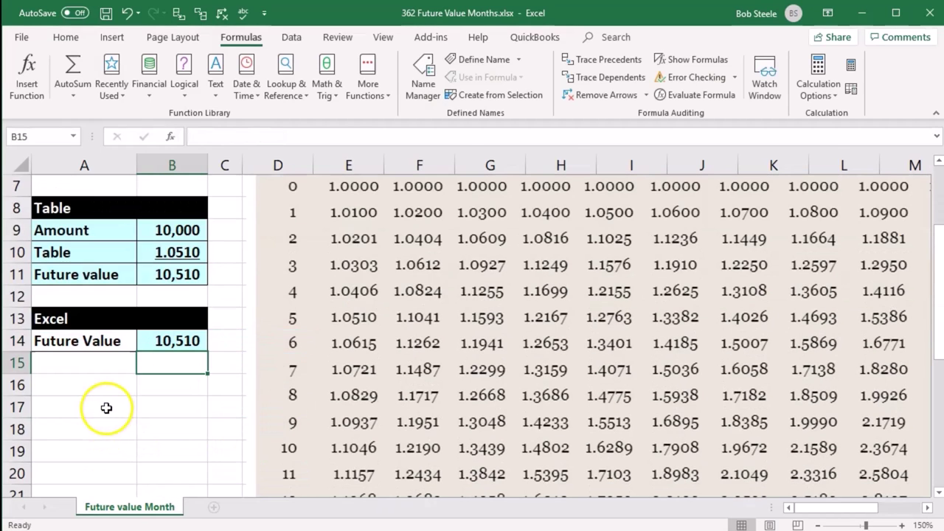